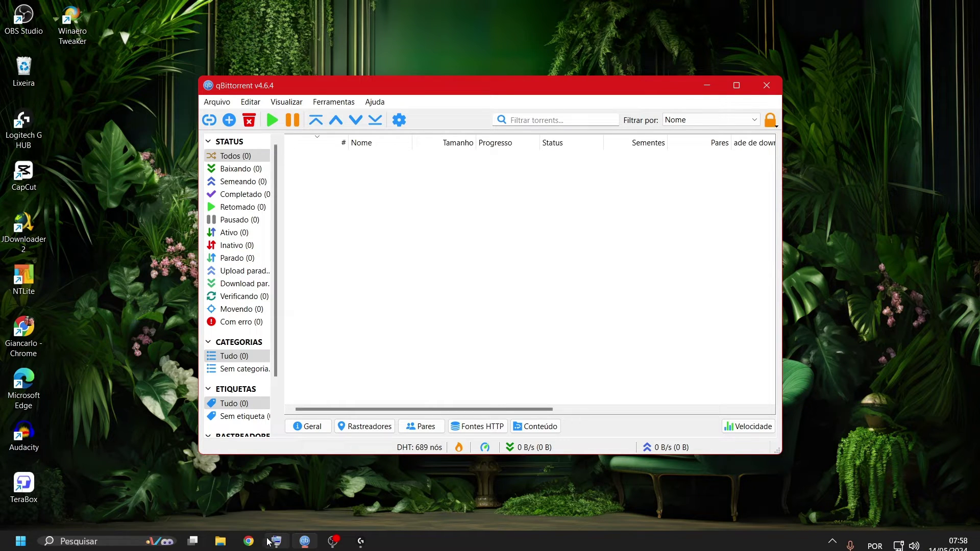
Open the program options and examine the Downloads settings for adding torrents and managing where they are saved
mouse_move(276, 541)
click(400, 122)
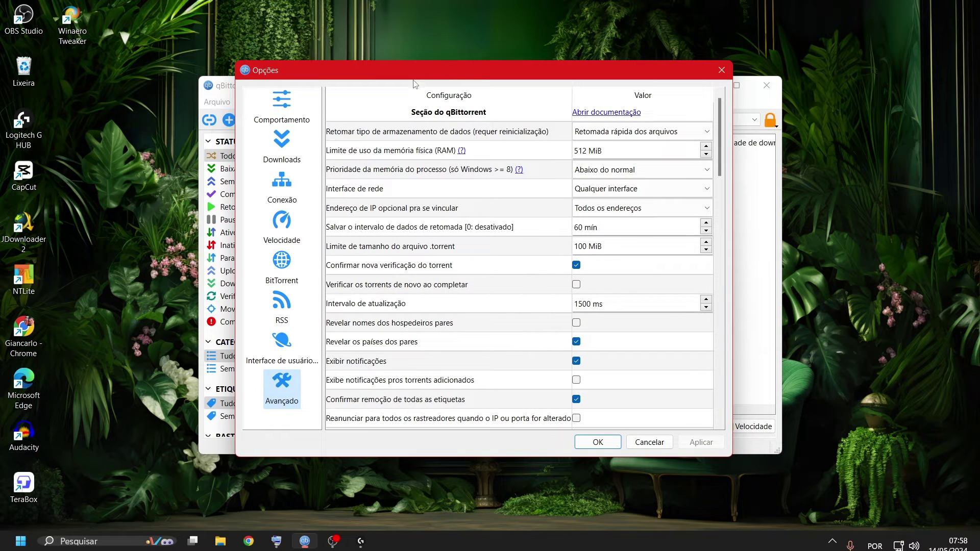
click(299, 139)
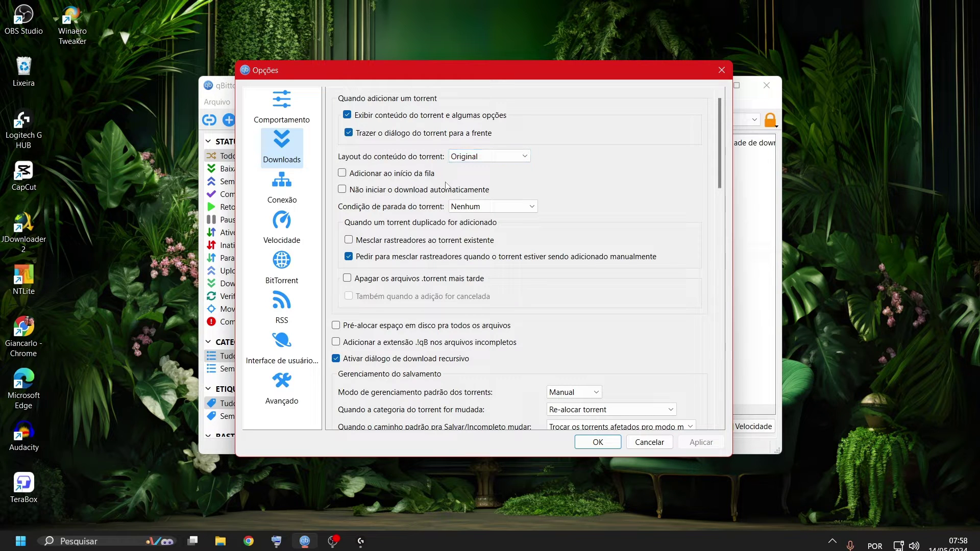
scroll(450, 258, down, 3)
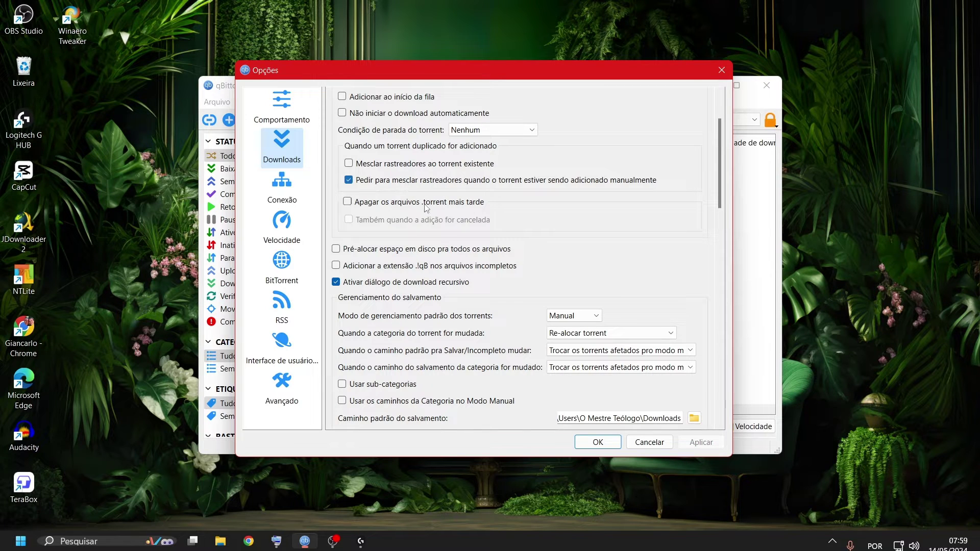
scroll(426, 207, down, 10)
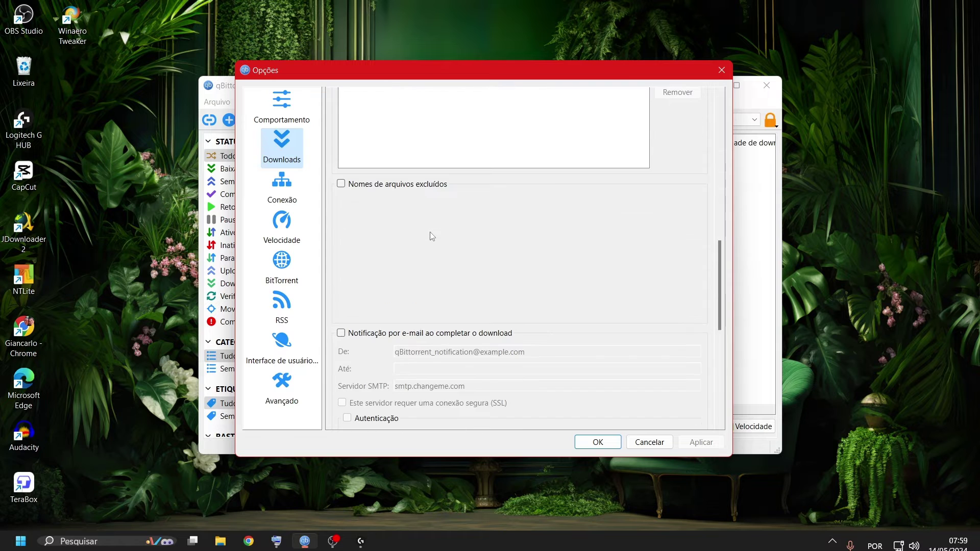
scroll(432, 236, up, 10)
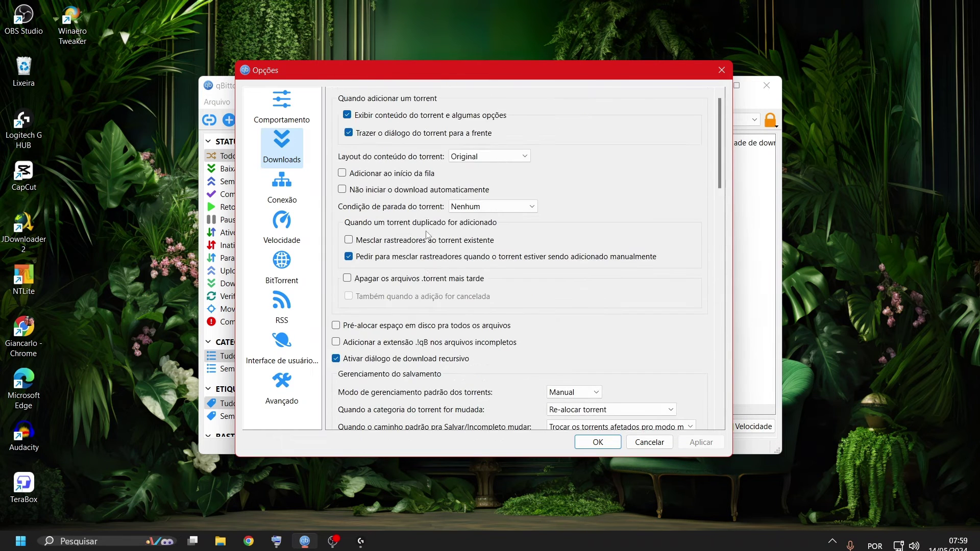
Examine the connection settings, covering the listening port, connection limits, proxy server and IP filtering
click(304, 196)
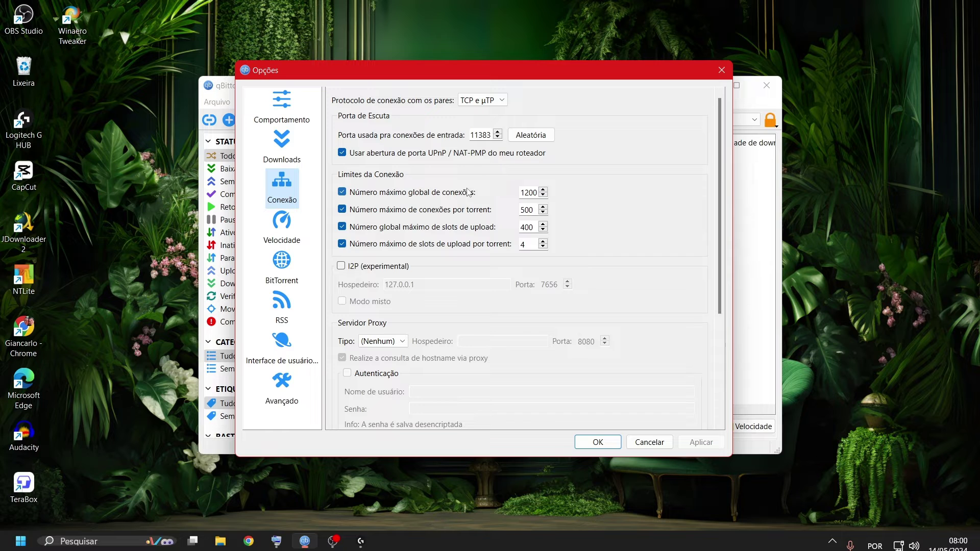
scroll(498, 304, down, 1)
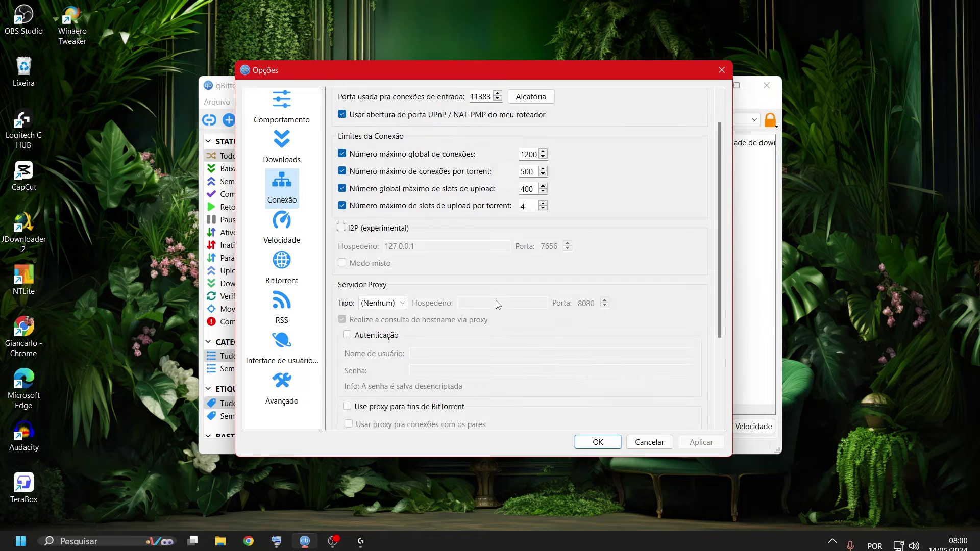
scroll(498, 304, down, 2)
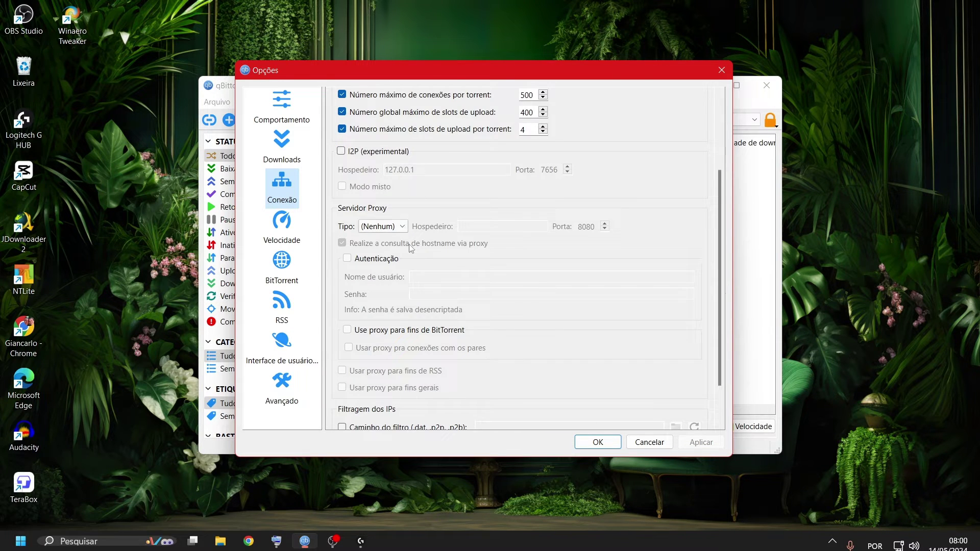
scroll(416, 256, down, 1)
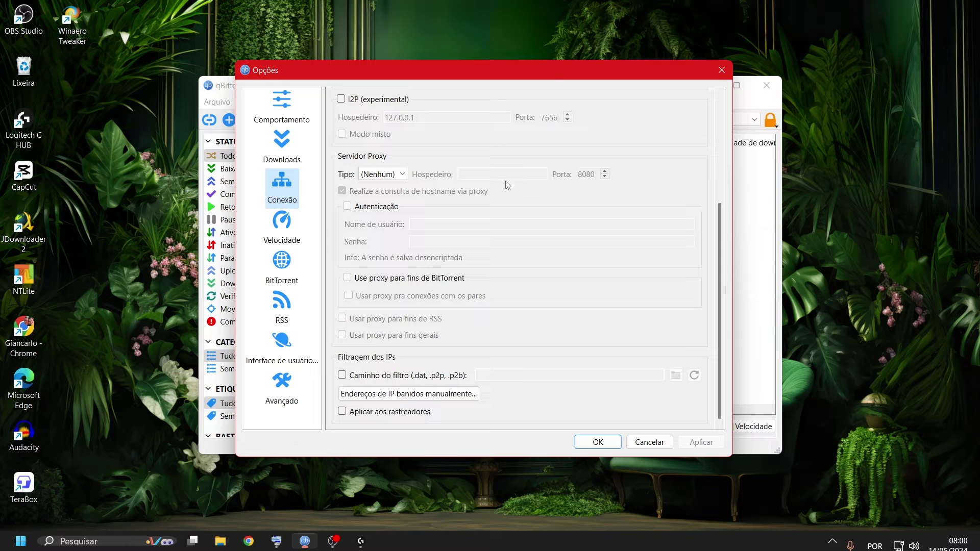
scroll(499, 265, up, 3)
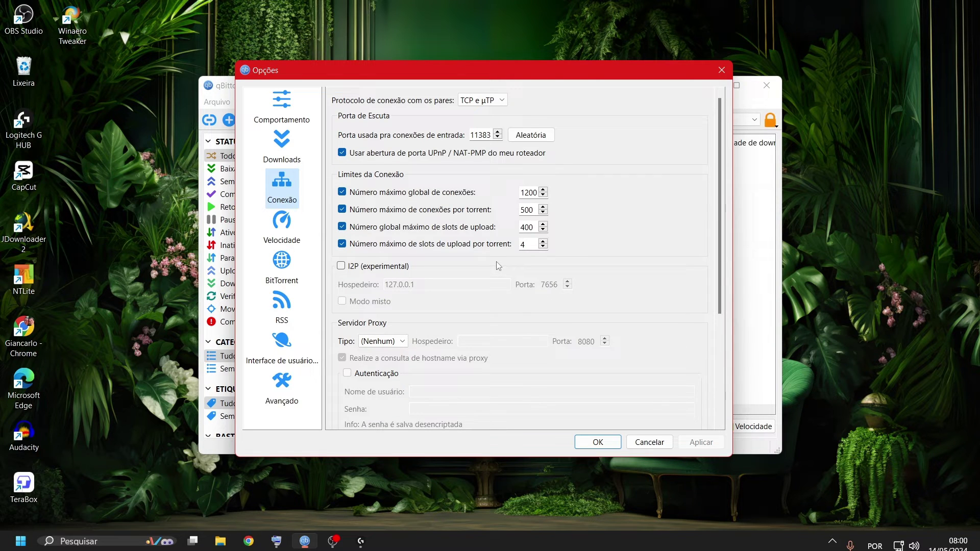
scroll(499, 266, down, 3)
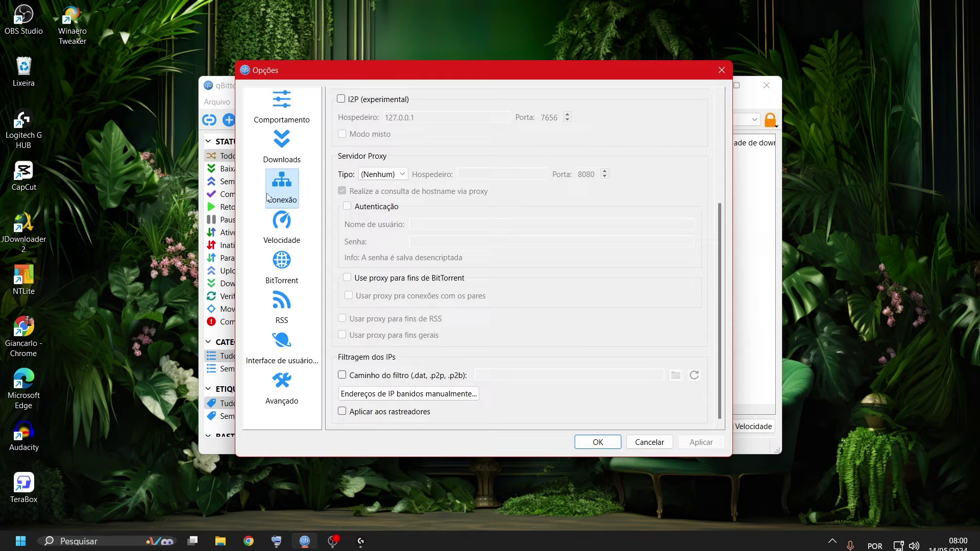
In the speed settings, try a 2 KiB/s global download limit and step the alternative upload limit up and back down
click(284, 223)
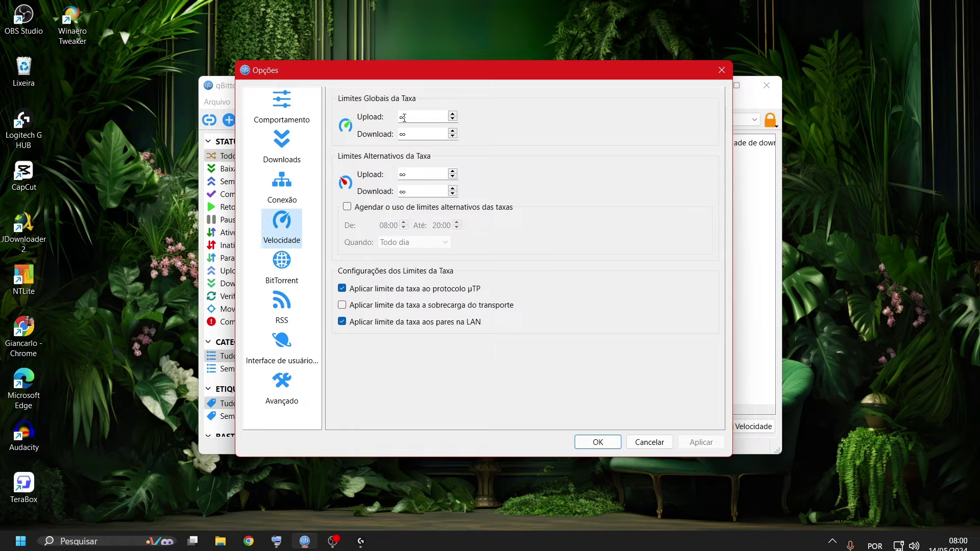
double_click(453, 131)
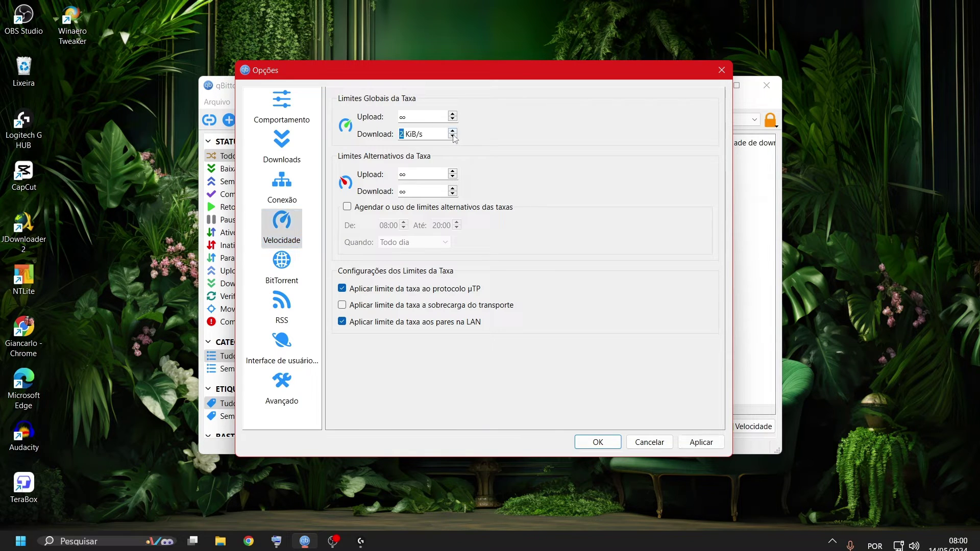
click(454, 137)
click(443, 175)
click(452, 172)
click(452, 177)
click(420, 178)
In the BitTorrent settings, switch anonymous mode off and back on, and examine the queueing and seeding limits
click(281, 277)
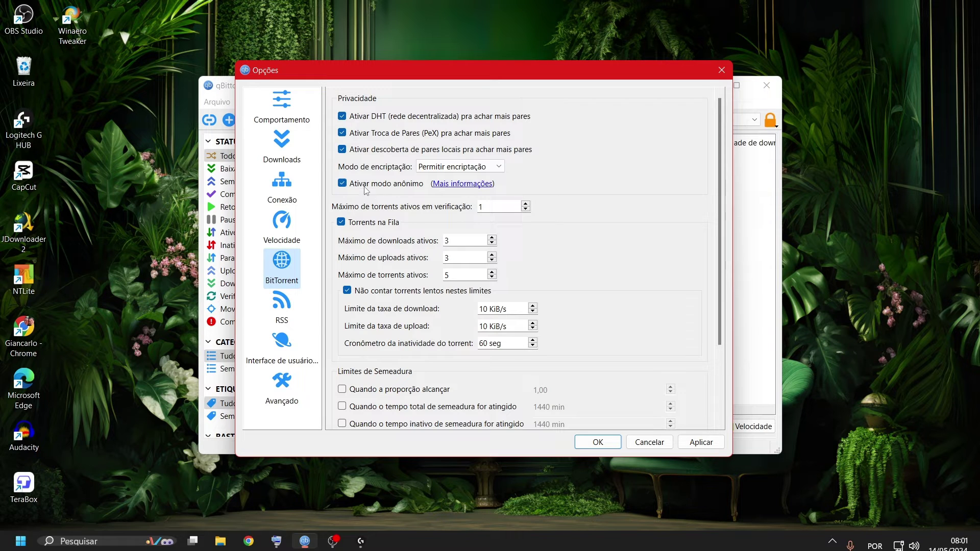
click(343, 185)
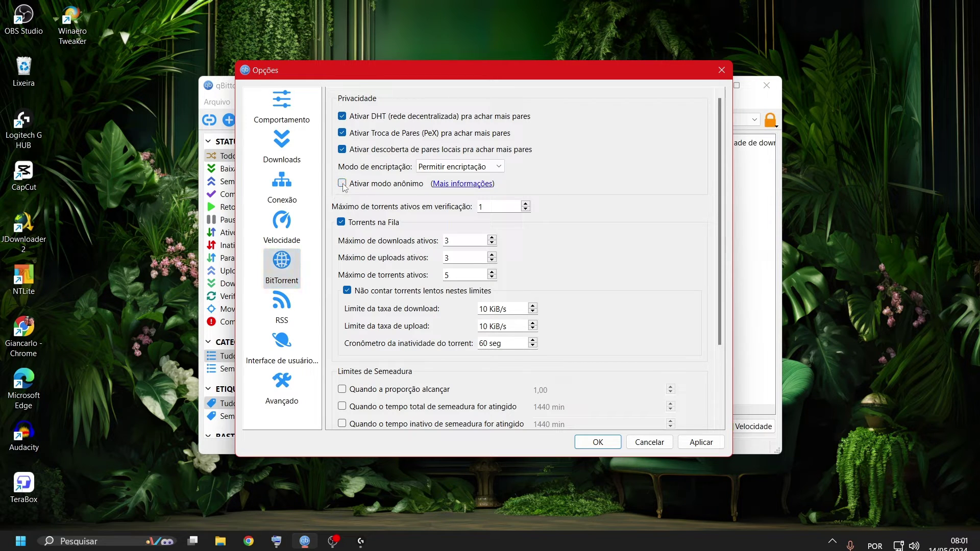
click(344, 185)
scroll(497, 305, down, 4)
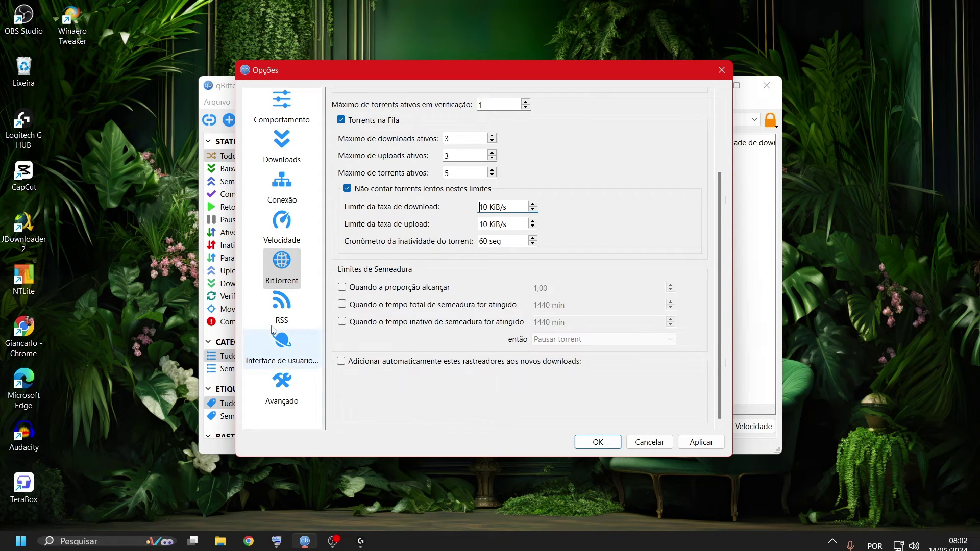
View the RSS settings, and try enabling the Web User Interface (remote control), examining its options before disabling it again
click(281, 310)
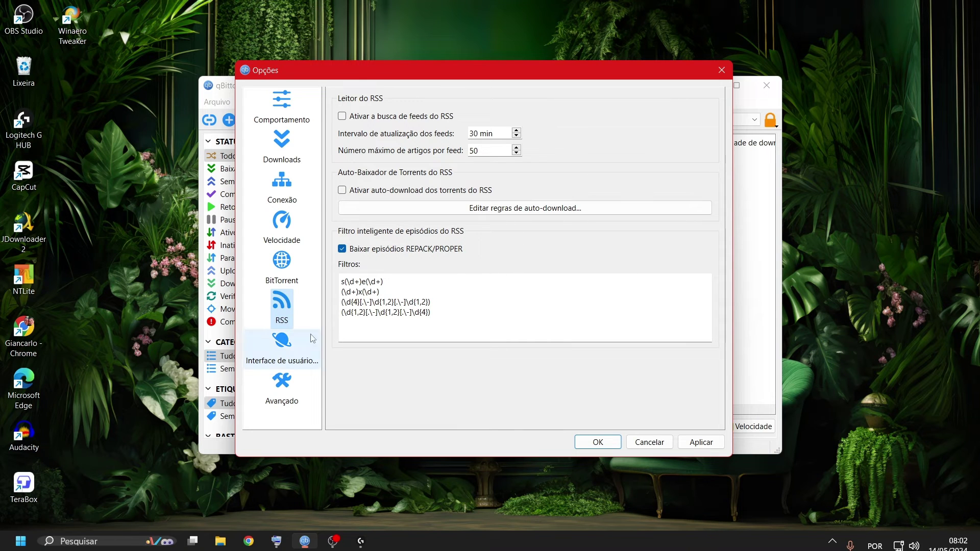
click(283, 350)
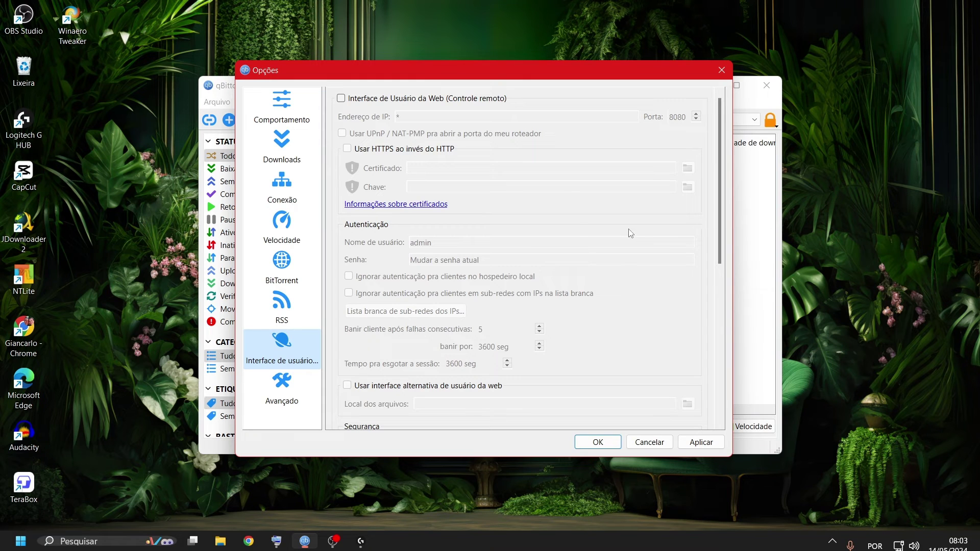
click(347, 102)
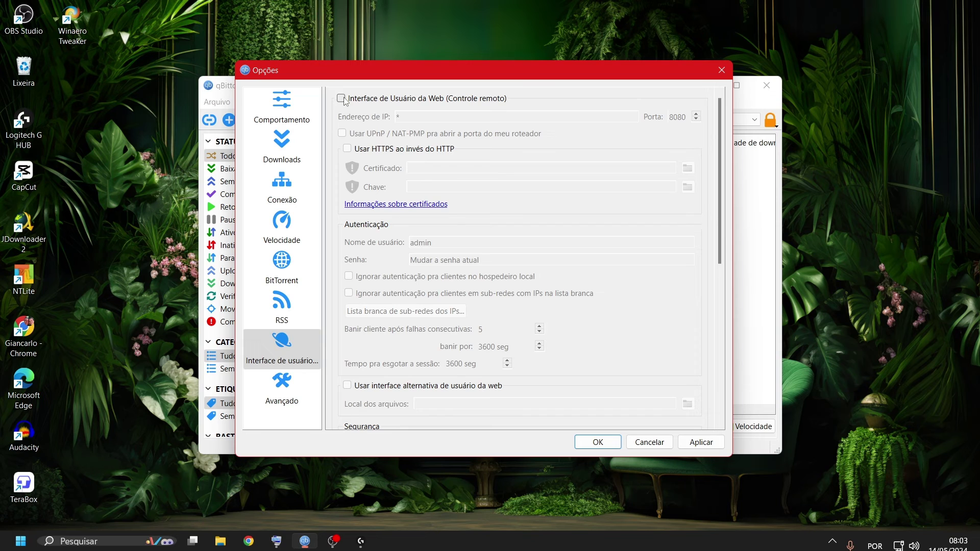
click(342, 99)
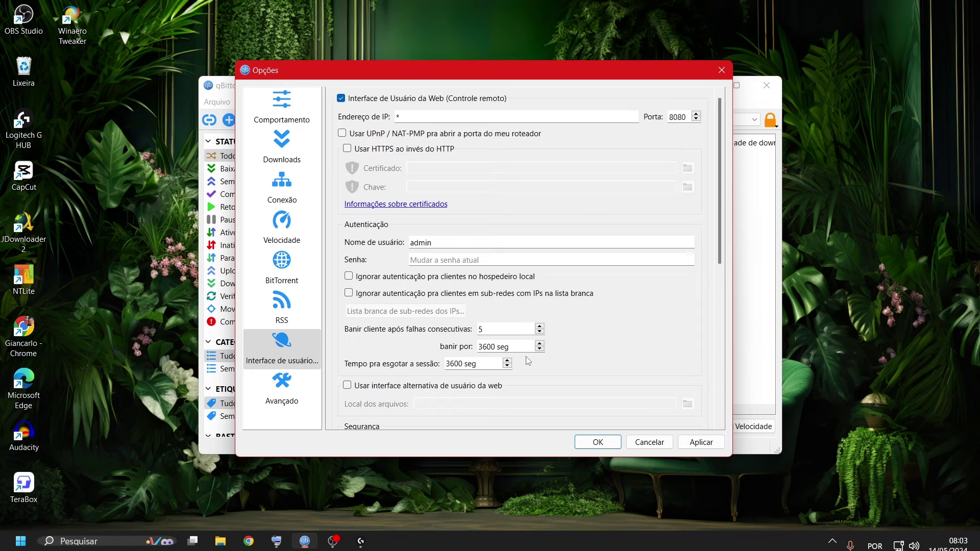
scroll(526, 357, down, 5)
scroll(484, 203, up, 5)
click(341, 98)
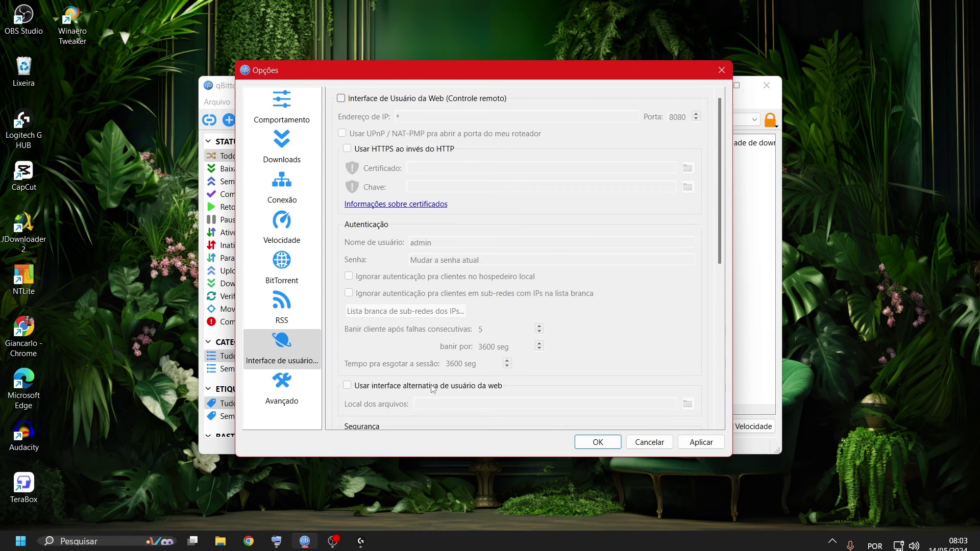
Examine the advanced settings, including the maximum number of concurrent HTTP announces, and apply the options and close the dialog
click(282, 404)
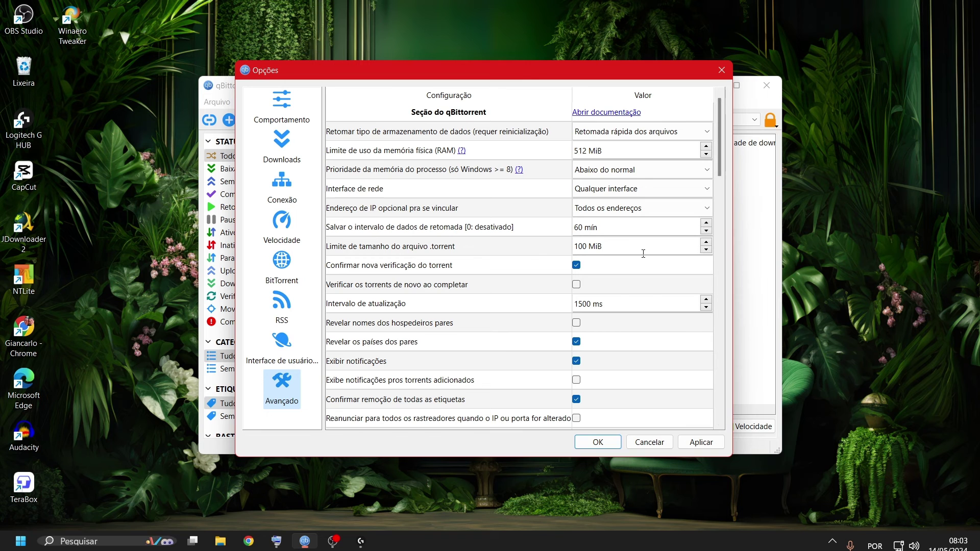
scroll(564, 299, down, 6)
scroll(565, 296, down, 8)
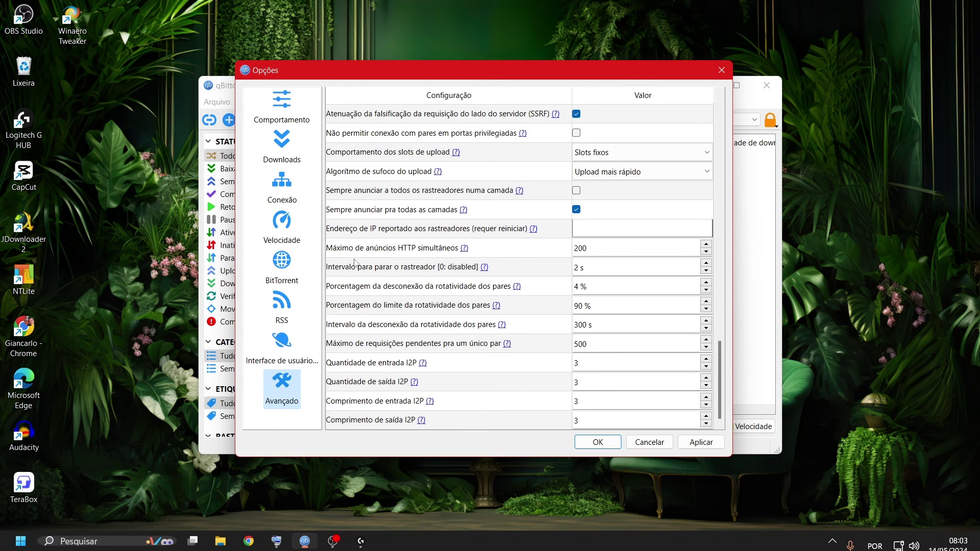
click(615, 247)
double_click(615, 248)
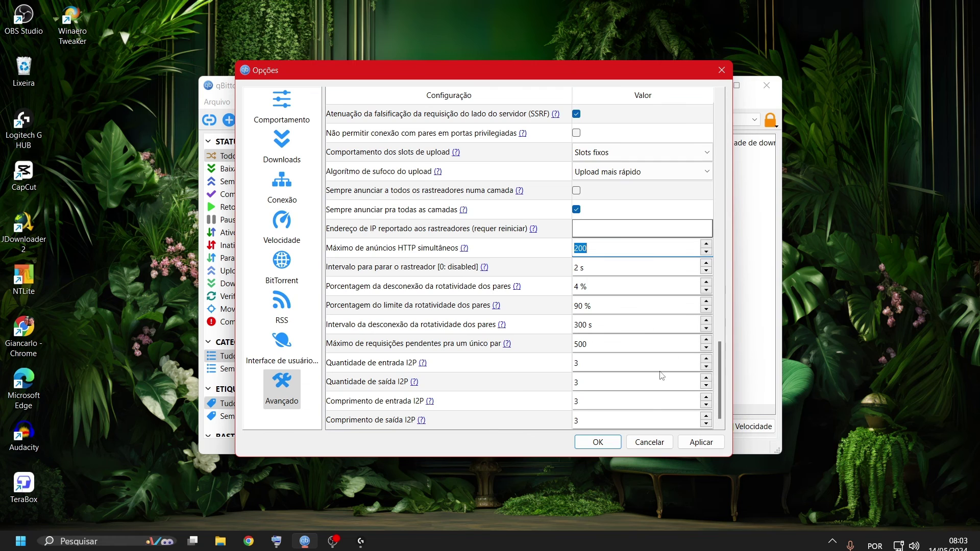
click(702, 444)
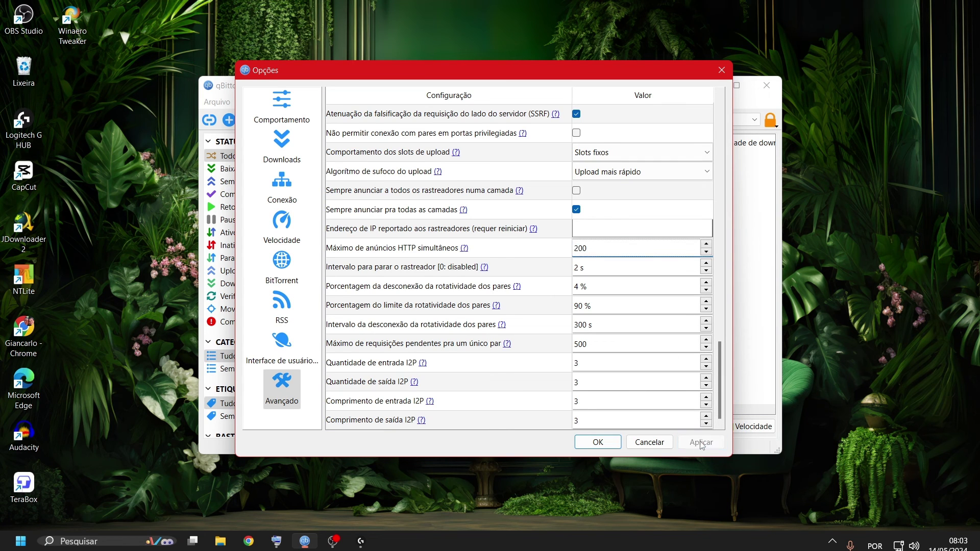
click(602, 444)
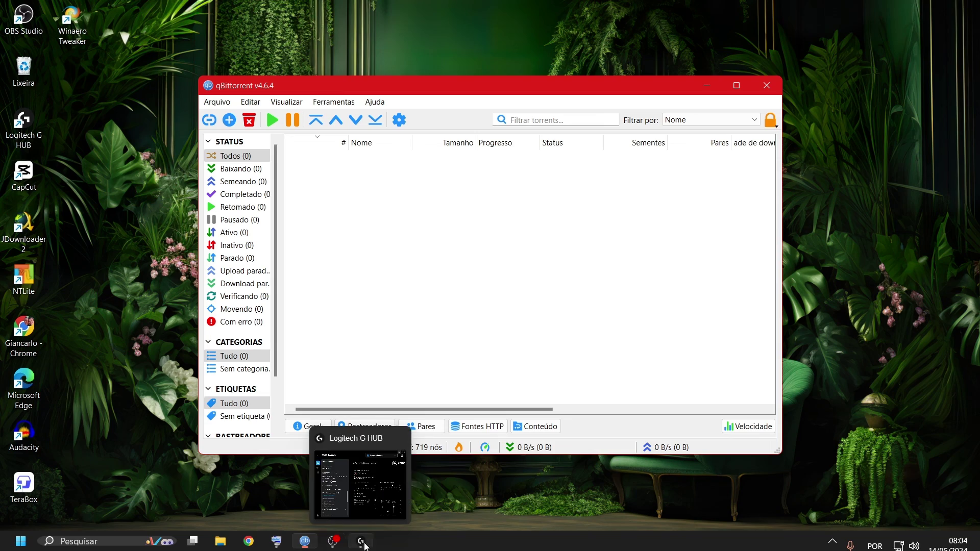
click(332, 541)
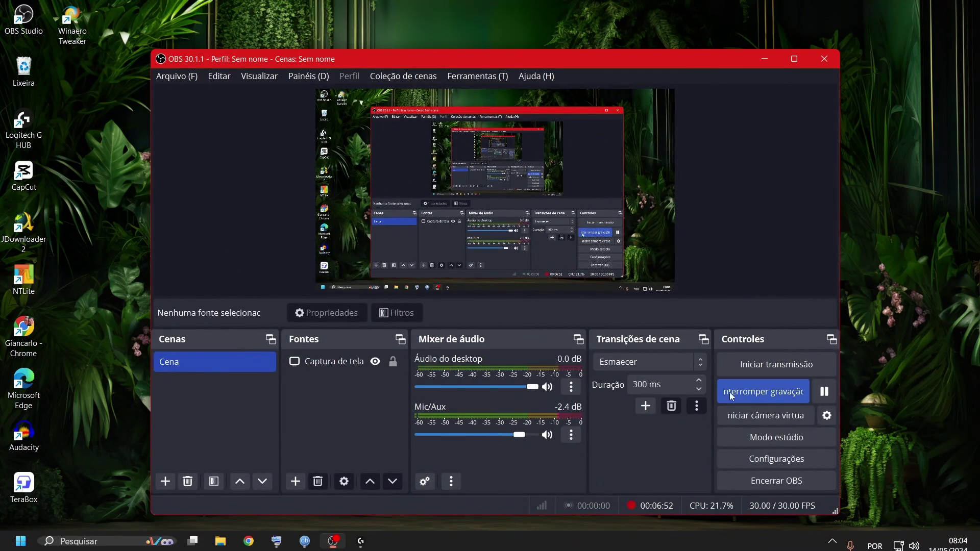